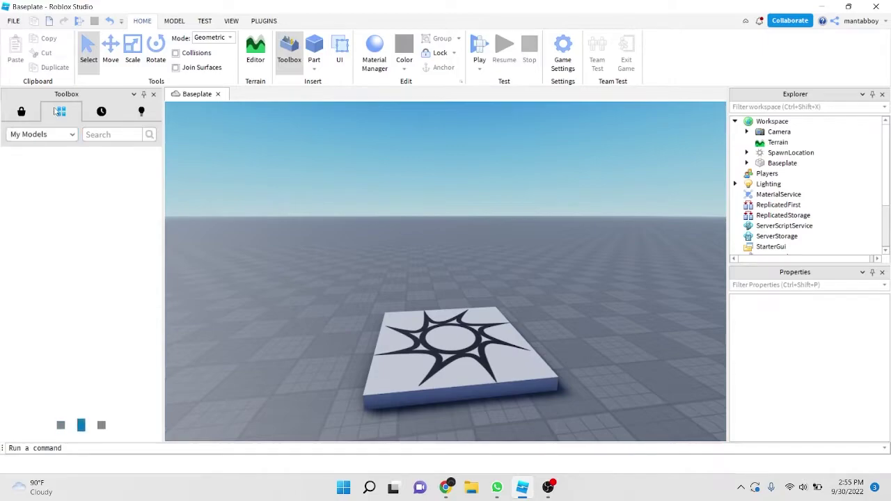
- Insert the Customizable Nextbot! model from My Models and place it on the baseplate near the spawn location
mouse_move(27, 183)
drag(238, 298, 270, 293)
click(559, 268)
right_drag(555, 269, 399, 321)
key(w)
drag(473, 236, 446, 315)
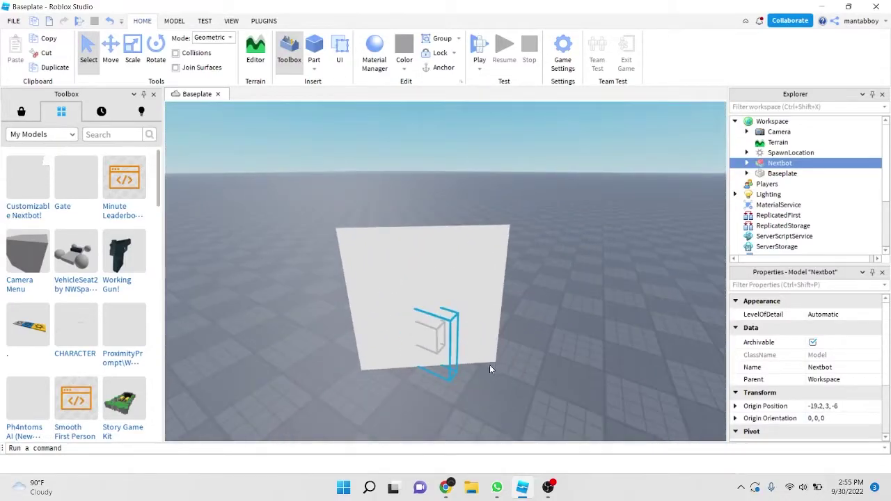
- Expand the Nextbot model and its HumanoidRootPart in the object hierarchy, and select HumanoidRootPart
click(154, 94)
key(w)
mouse_move(421, 216)
right_down()
mouse_move(427, 237)
mouse_move(429, 229)
right_up()
click(747, 163)
right_drag(686, 186, 648, 202)
scroll(828, 217, down, 1)
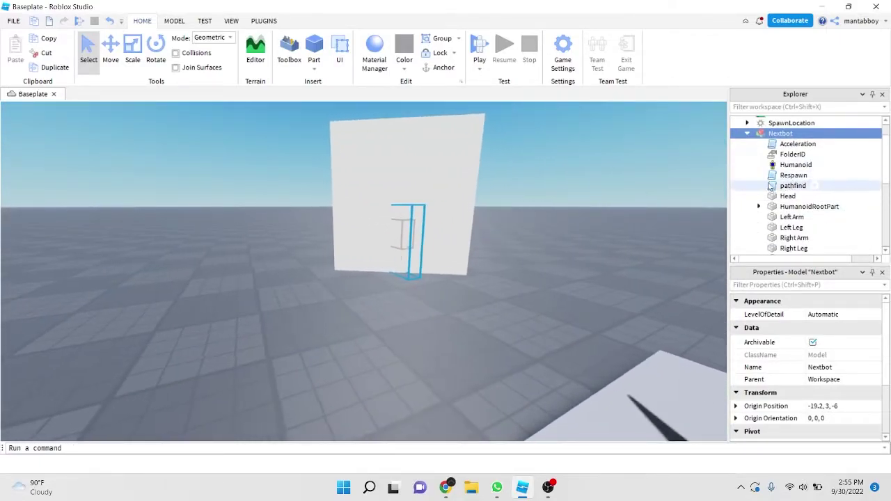
scroll(791, 178, down, 1)
click(758, 176)
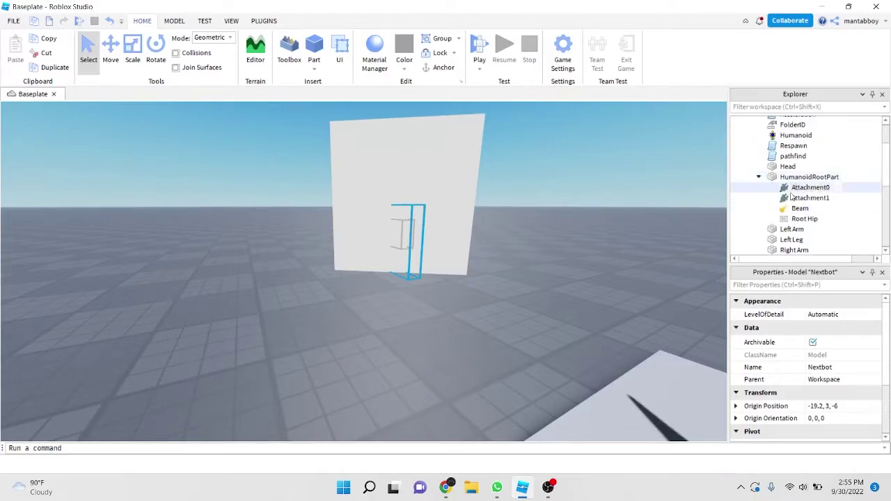
click(765, 179)
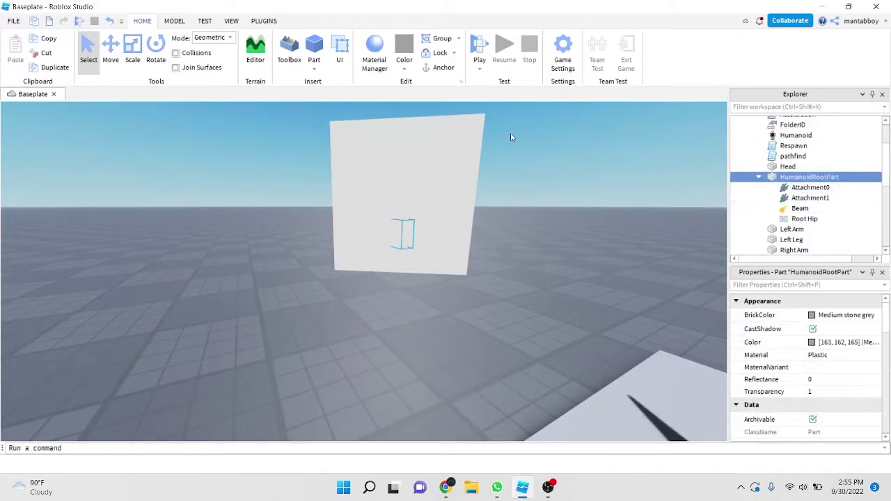
- Bring back the asset library and display the marketplace's Images category
click(231, 22)
click(82, 53)
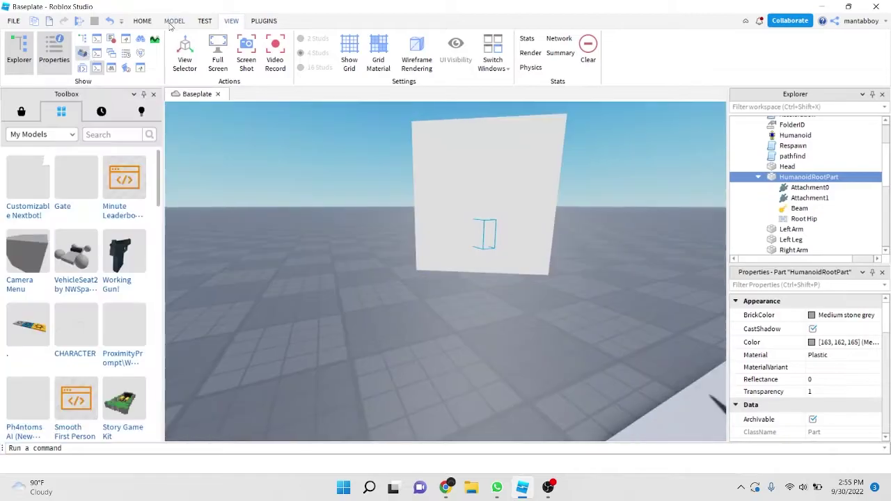
click(142, 21)
click(21, 111)
click(28, 134)
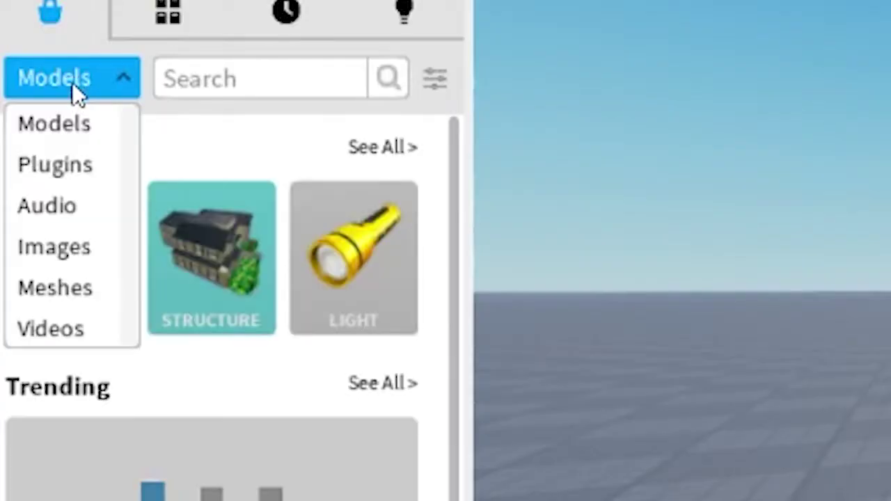
click(23, 192)
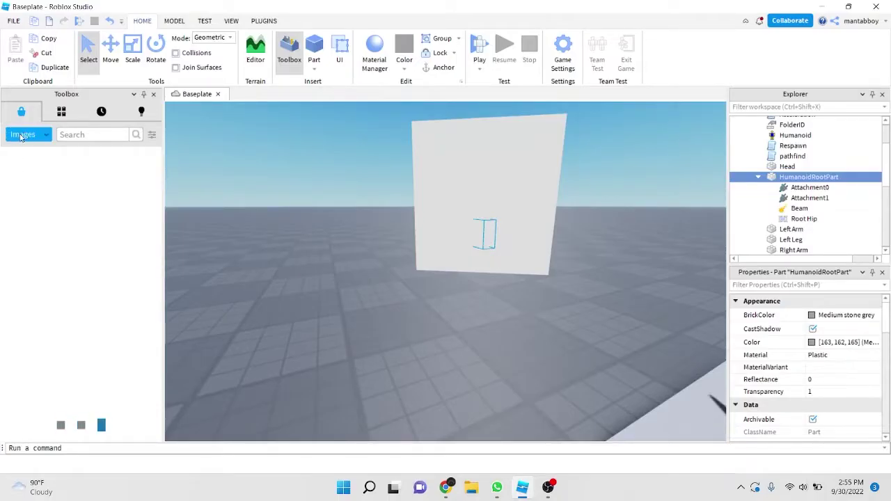
- Copy the asset ID of the Giga chad image from the marketplace images
scroll(62, 254, down, 3)
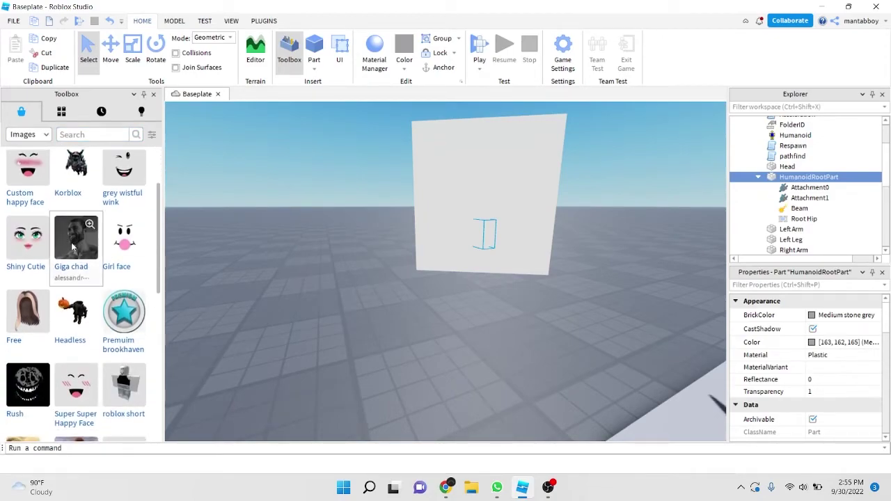
right_click(101, 288)
click(181, 316)
scroll(139, 293, down, 9)
scroll(96, 293, up, 4)
scroll(95, 292, up, 5)
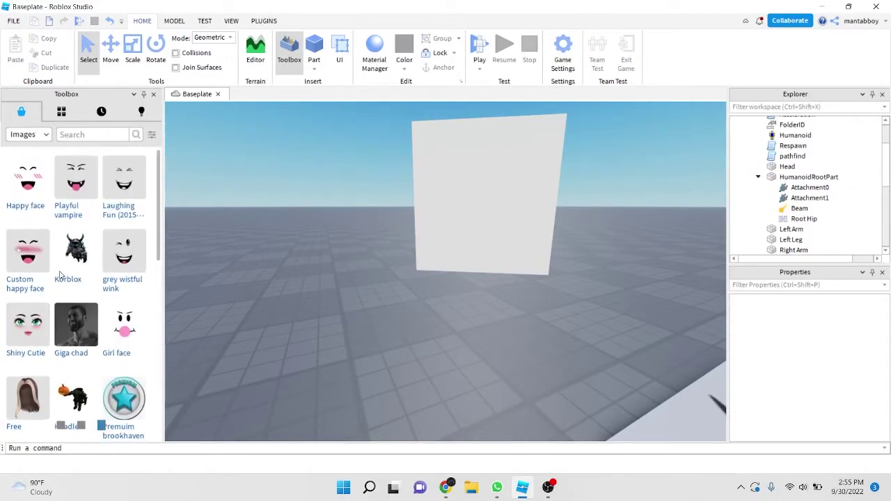
right_click(122, 320)
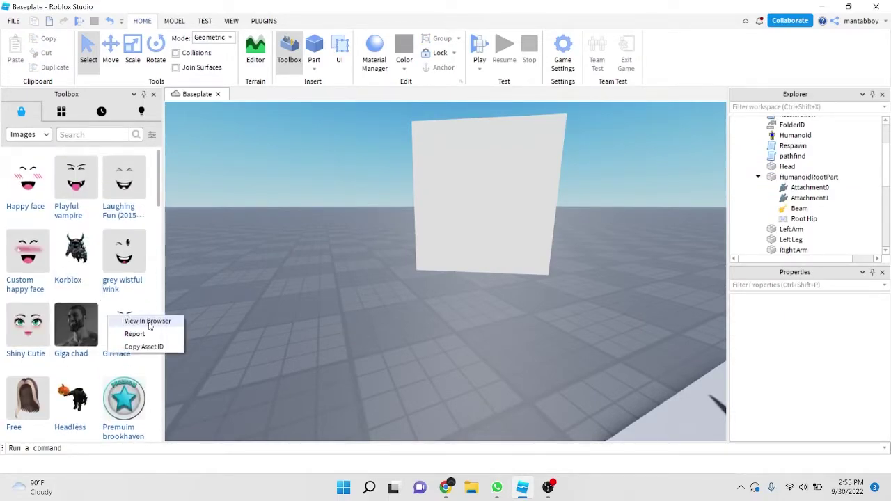
click(146, 348)
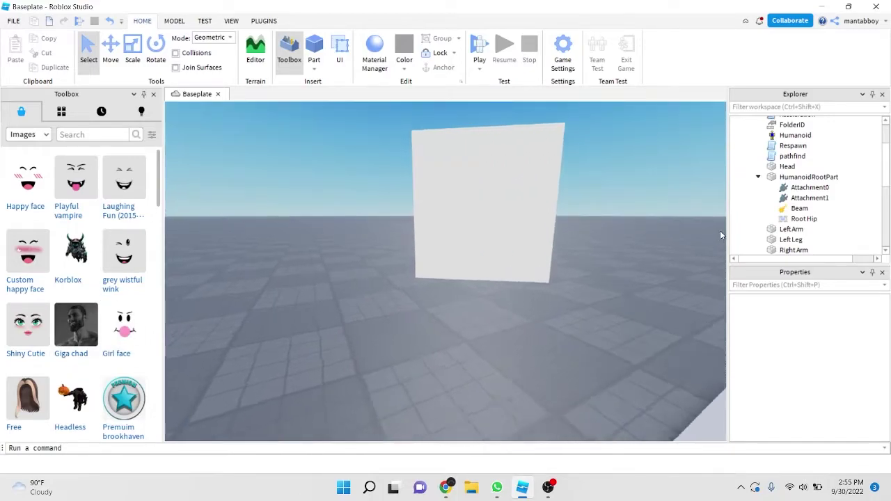
- Set the Texture of the Beam inside HumanoidRootPart to the copied Giga chad asset ID and inspect the textured Nextbot
click(797, 208)
drag(787, 200, 801, 207)
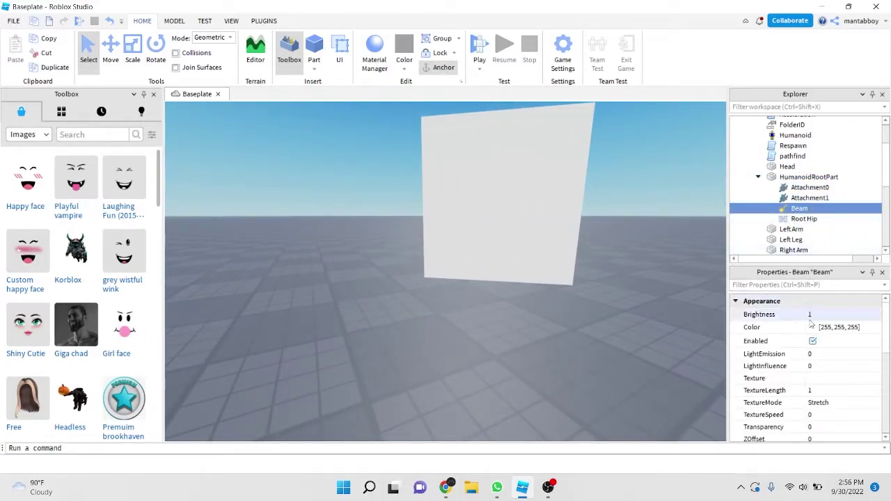
scroll(812, 374, down, 5)
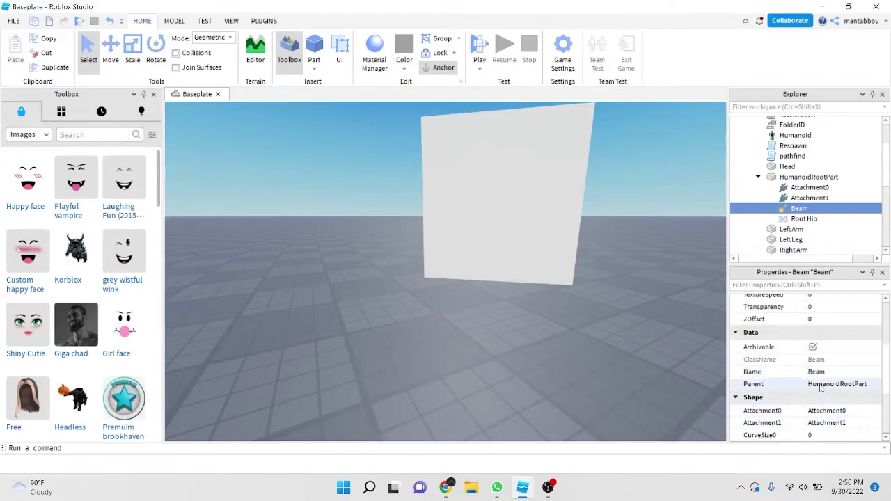
scroll(844, 390, up, 3)
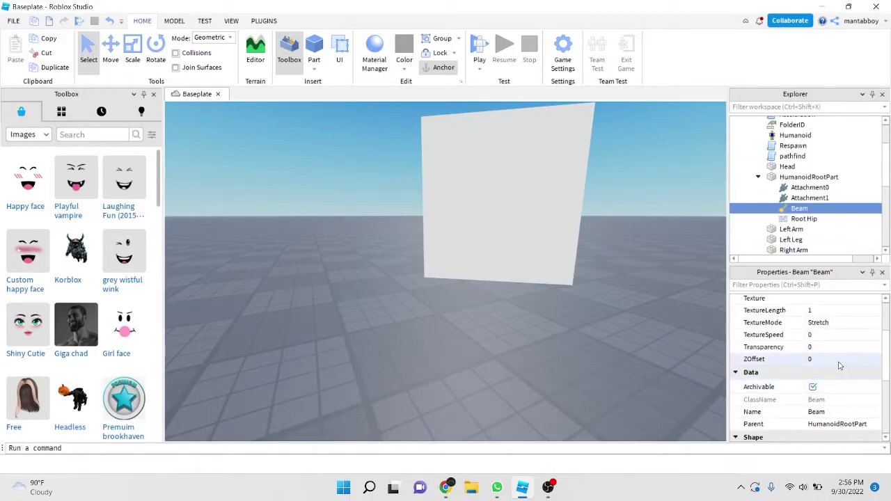
scroll(838, 365, up, 2)
scroll(816, 369, down, 1)
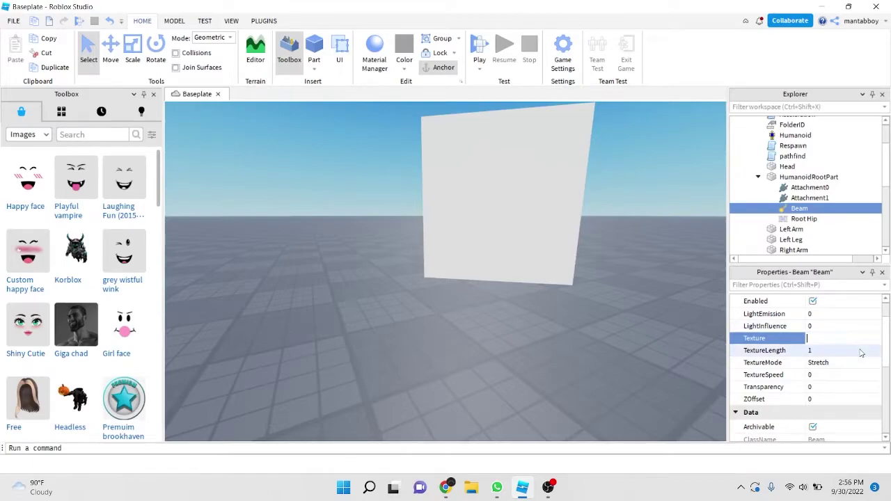
right_click(826, 335)
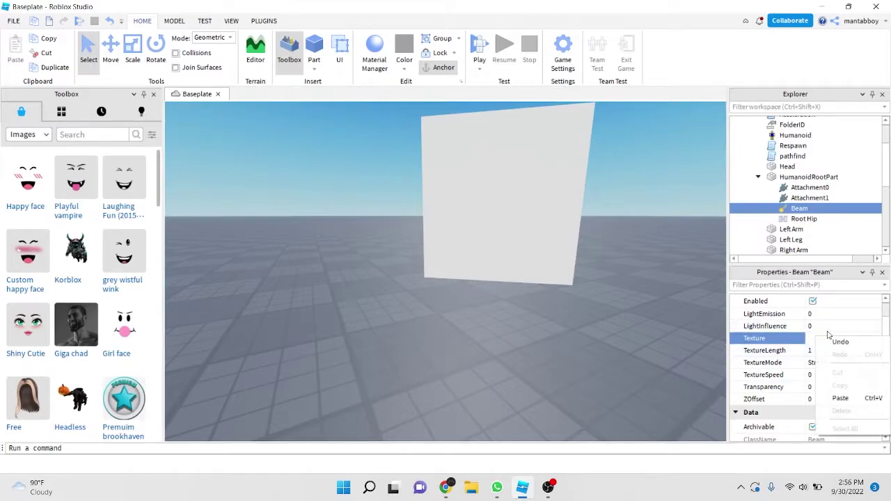
click(848, 399)
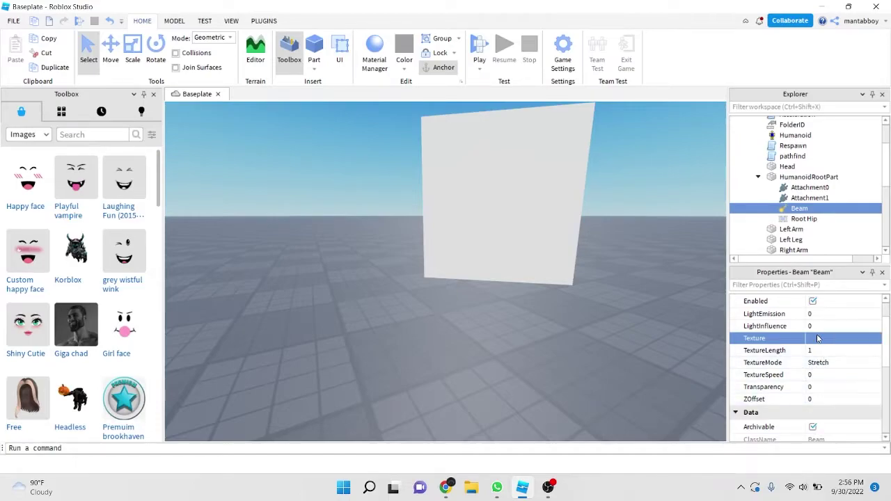
right_drag(533, 331, 533, 331)
click(541, 228)
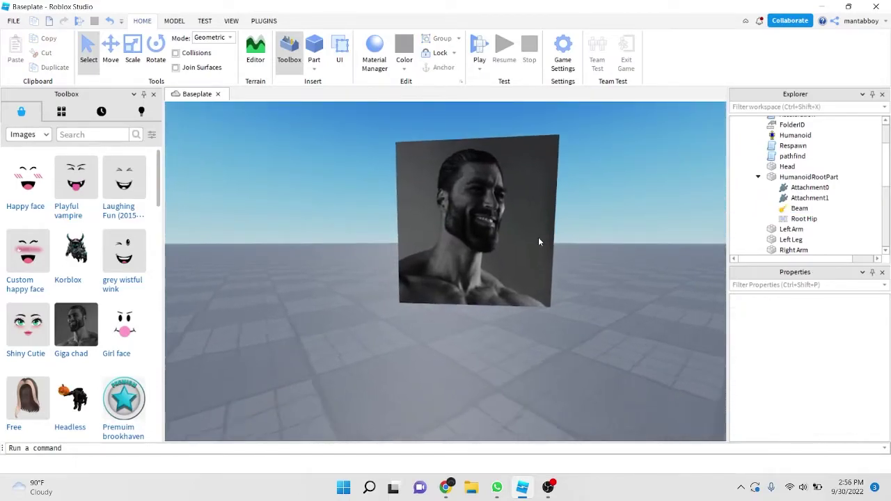
scroll(495, 276, up, 2)
right_drag(494, 277, 494, 276)
key(w)
right_drag(538, 310, 539, 310)
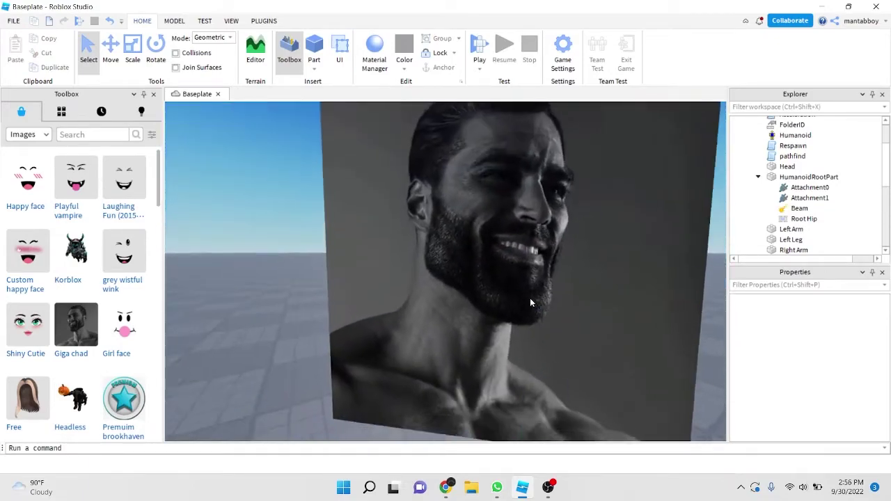
key(s)
- Copy the asset ID of the Rush image from the marketplace images
scroll(84, 352, down, 1)
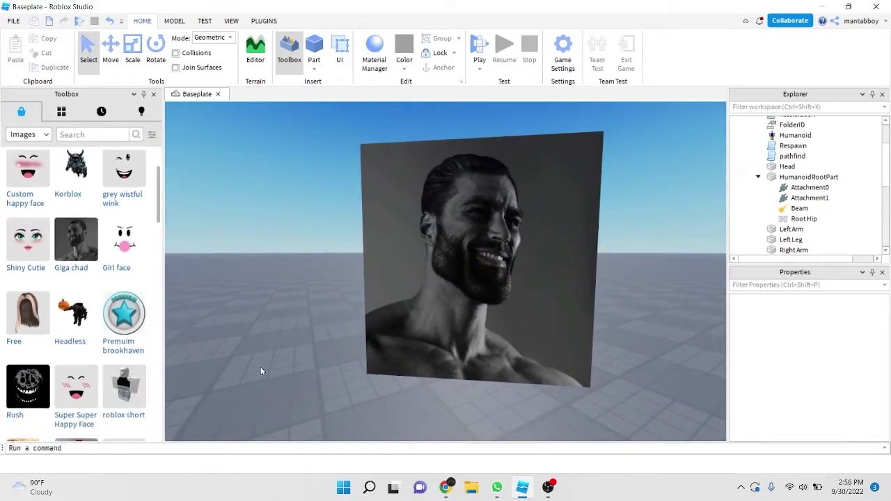
right_drag(223, 363, 223, 364)
right_click(31, 386)
click(55, 416)
right_drag(360, 356, 359, 356)
click(489, 266)
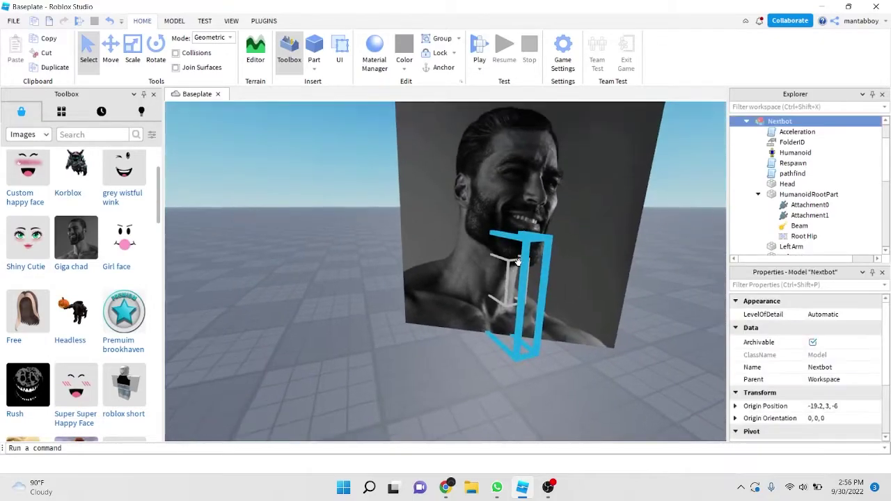
click(800, 227)
key(f)
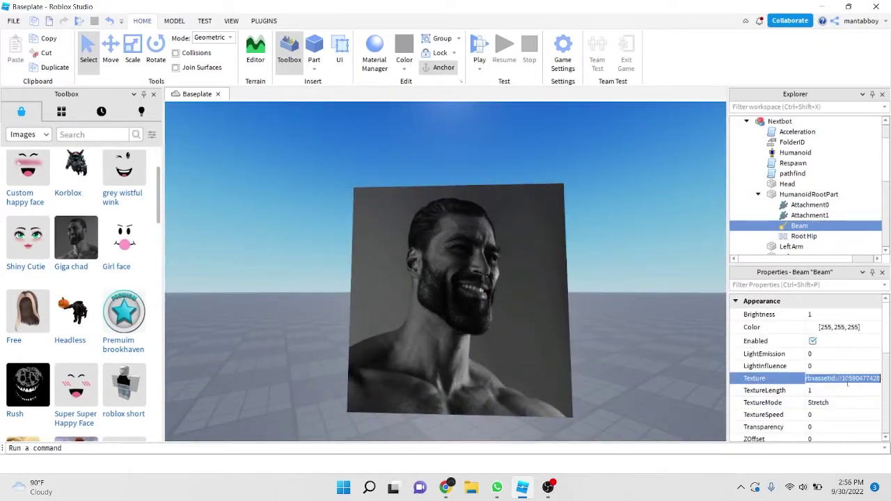
right_click(847, 383)
click(839, 445)
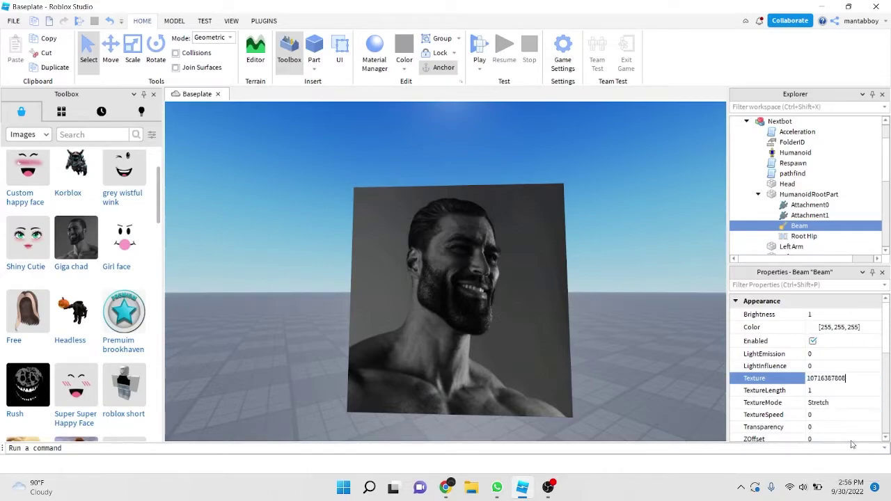
key(Return)
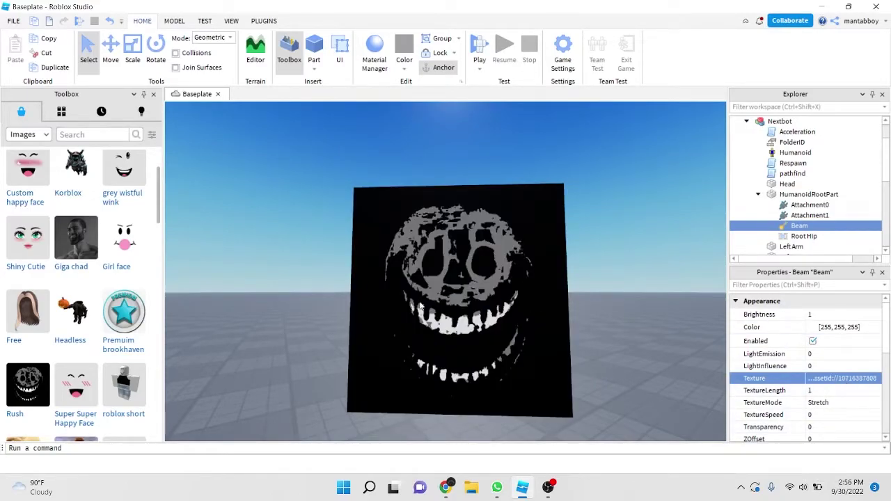
- Move the Nextbot across the baseplate to a spot far from the spawn location
right_drag(420, 306, 463, 285)
right_drag(551, 274, 521, 355)
drag(509, 252, 361, 186)
key(s)
click(376, 184)
key(w)
key(d)
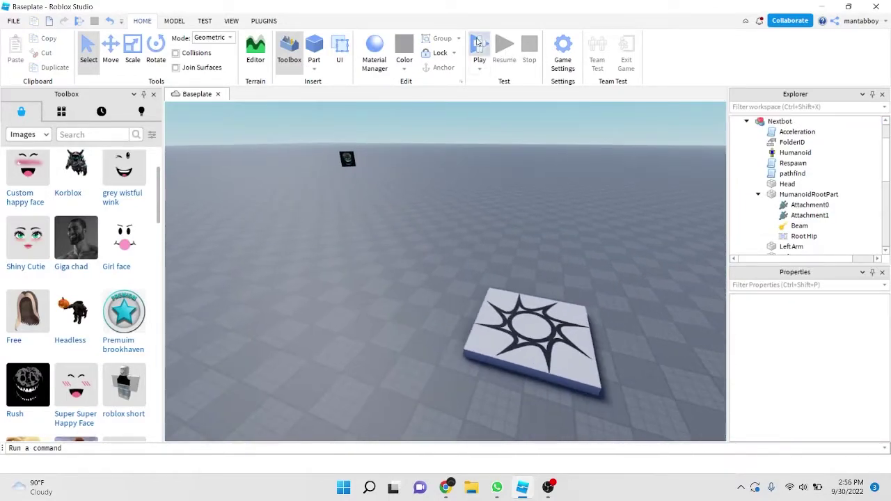
- Play-test the place, moving the character around while the Nextbot chases it until it is caught, and stop the test
click(479, 44)
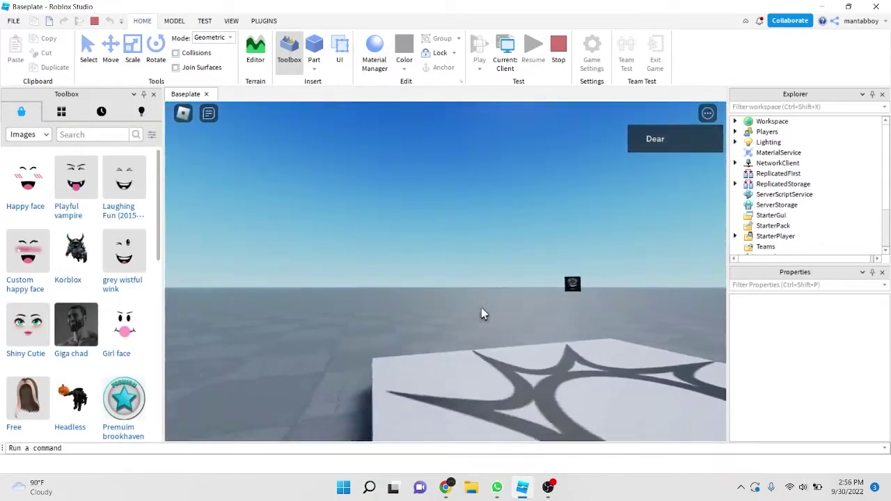
key(a)
key(s)
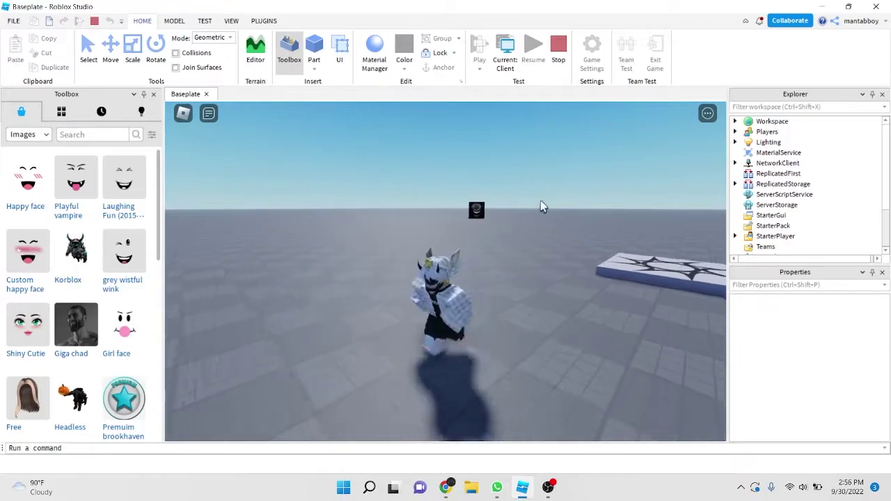
key(shift)
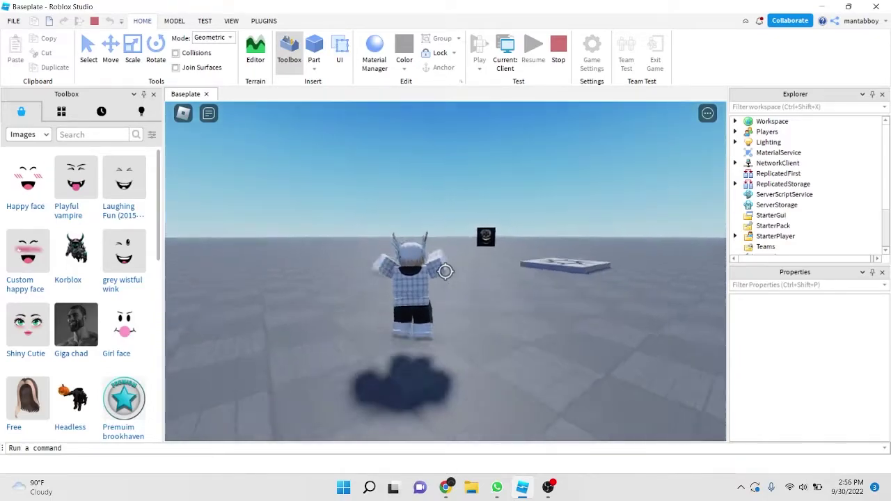
key(shift)
key(w)
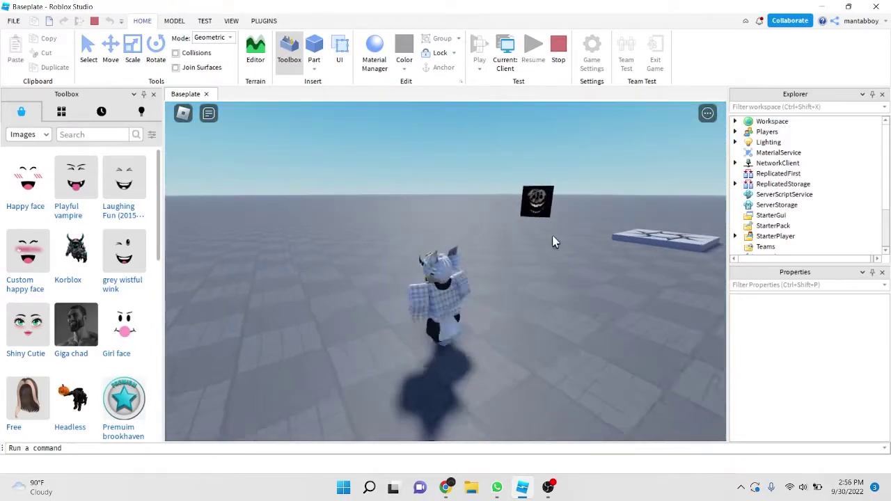
mouse_move(593, 213)
right_down()
mouse_move(595, 231)
mouse_move(590, 217)
right_up()
right_drag(578, 277, 572, 265)
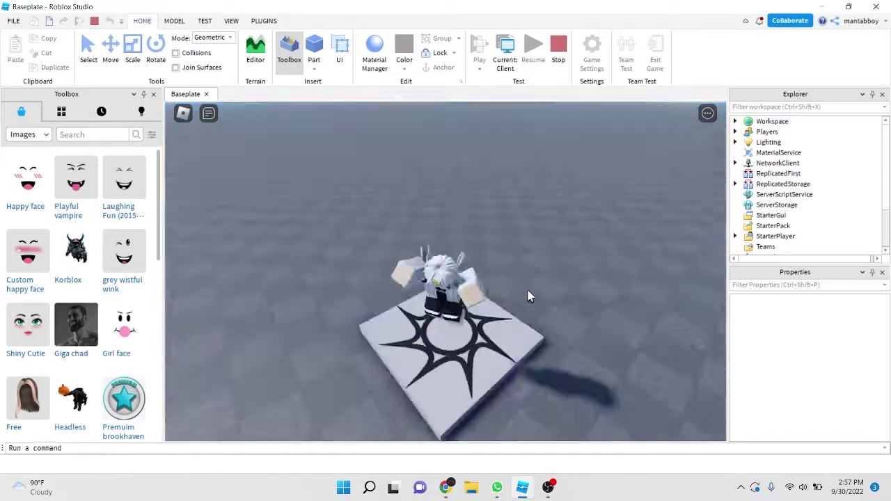
key(s)
key(space)
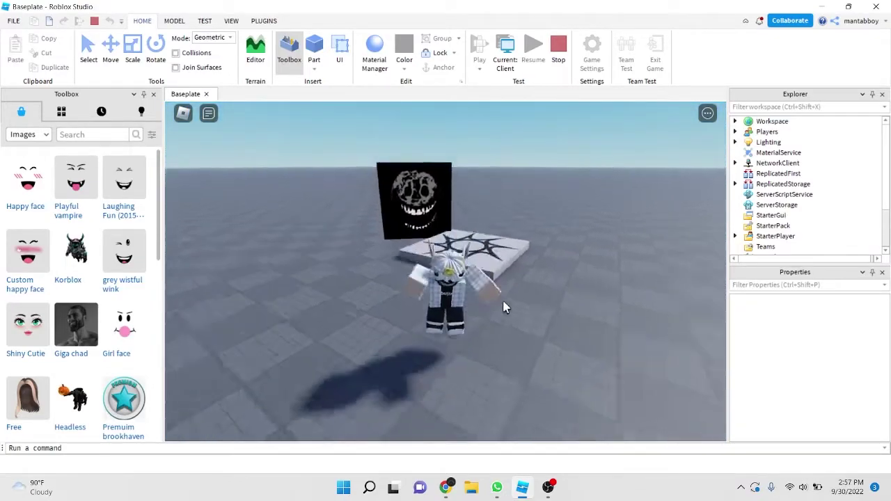
right_drag(503, 306, 507, 308)
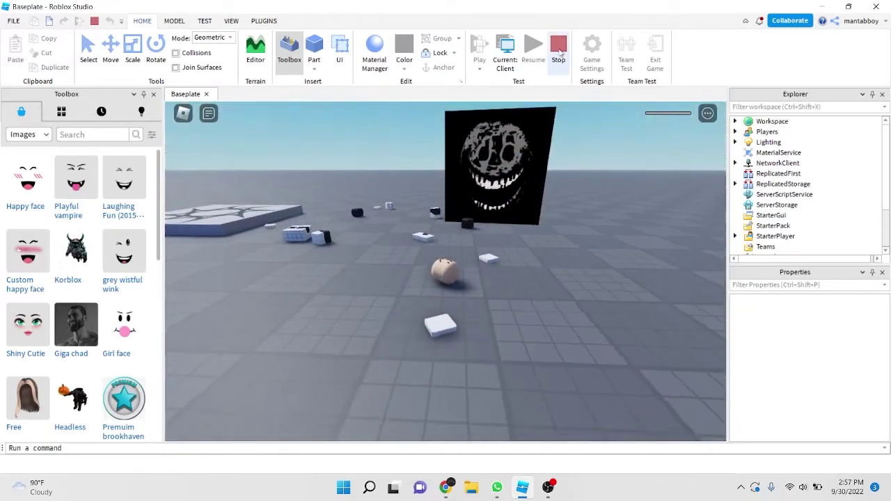
key(shift+F5)
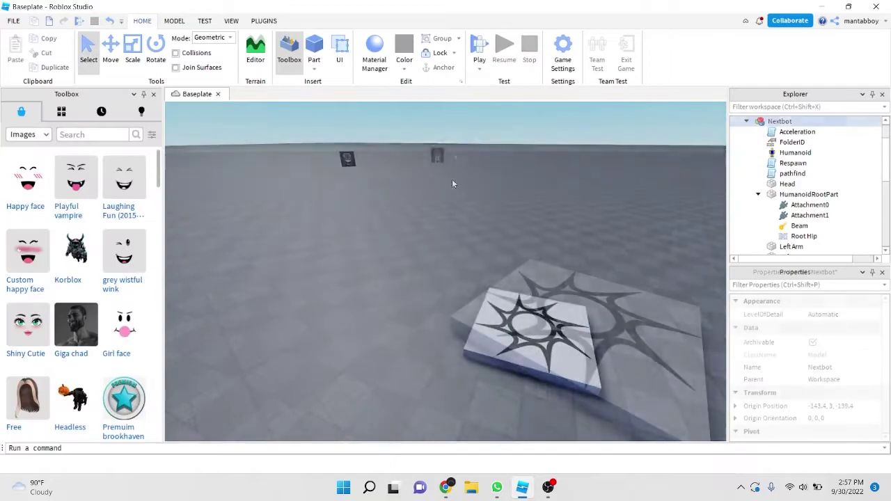
- Move the Nextbot back closer to the spawn location
drag(440, 165, 477, 251)
click(637, 293)
right_drag(637, 293, 612, 296)
click(519, 247)
right_drag(701, 217, 712, 188)
- Collapse the HumanoidRootPart's contents and select the Nextbot's Humanoid to show its properties
drag(781, 150, 782, 155)
drag(763, 210, 785, 158)
click(782, 122)
click(783, 153)
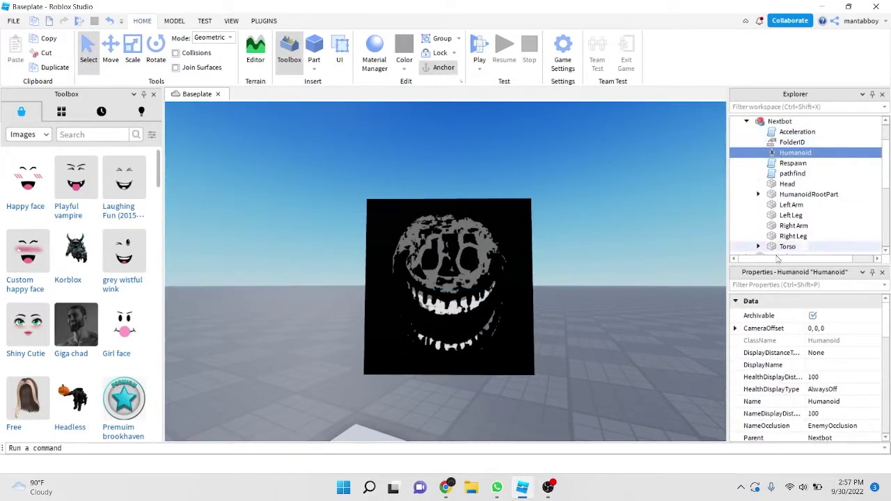
scroll(800, 366, down, 1)
scroll(771, 302, up, 2)
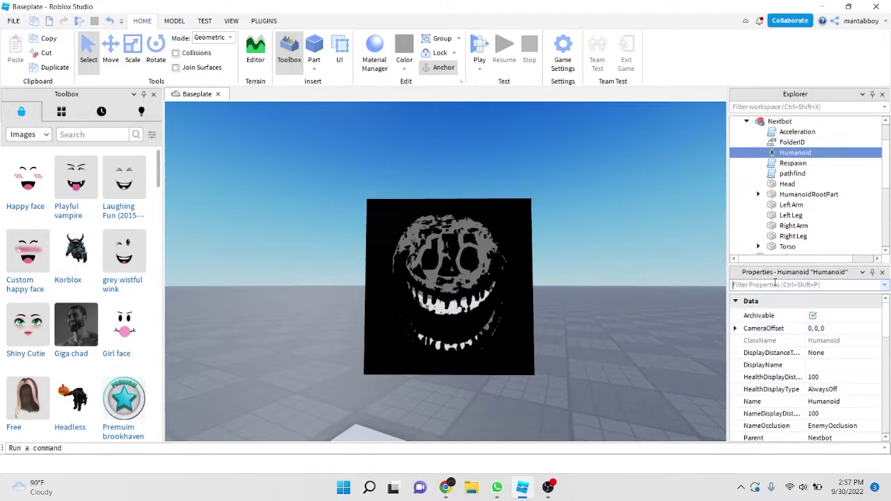
text(max)
key(BackSpace)
key(BackSpace)
key(BackSpace)
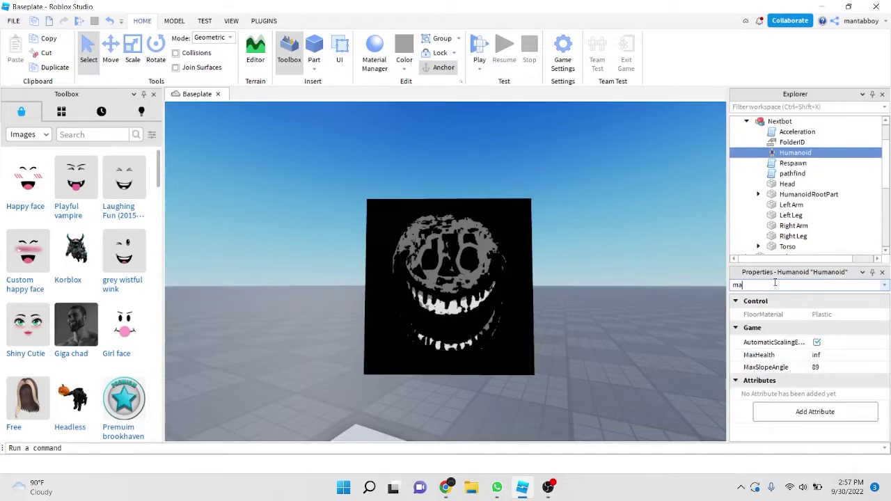
- Find the Humanoid's movement and jump properties and set its WalkSpeed to 180
scroll(859, 300, down, 6)
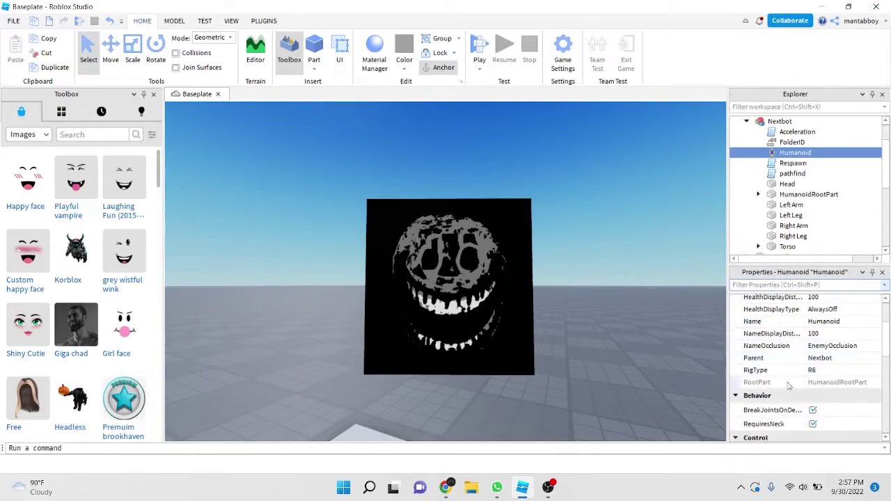
scroll(791, 367, down, 1)
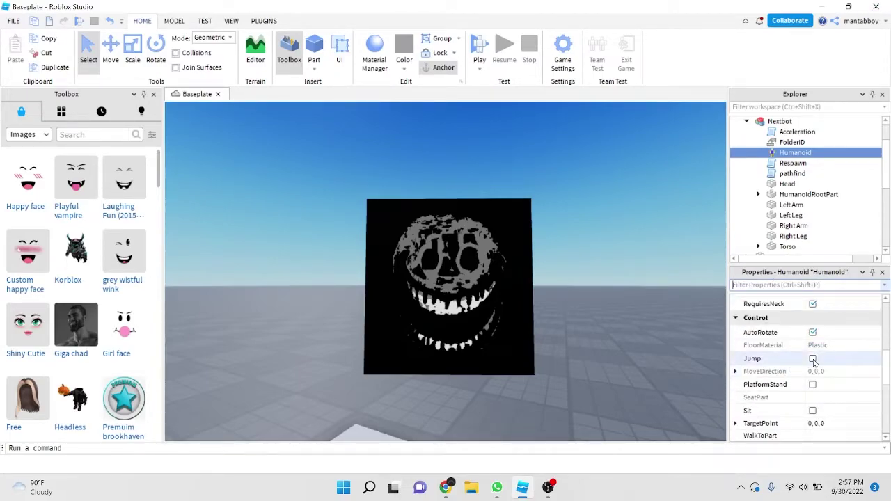
scroll(813, 362, down, 3)
scroll(815, 348, up, 3)
scroll(825, 387, down, 1)
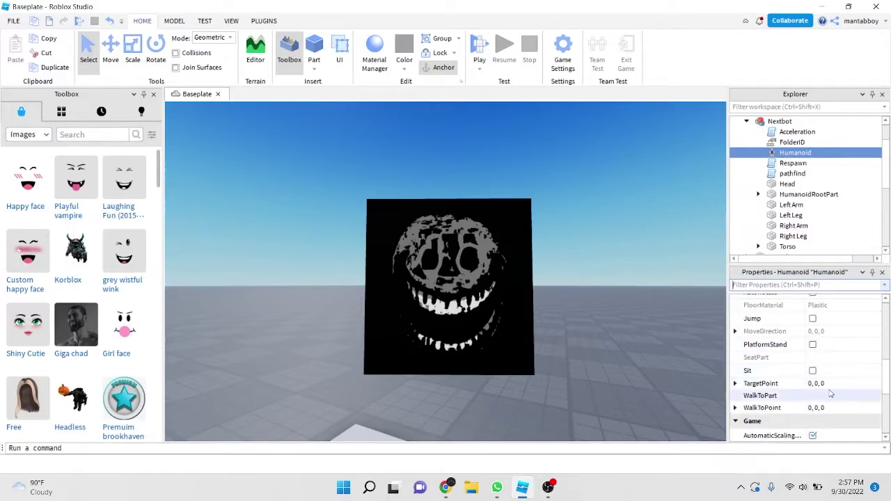
scroll(829, 393, down, 4)
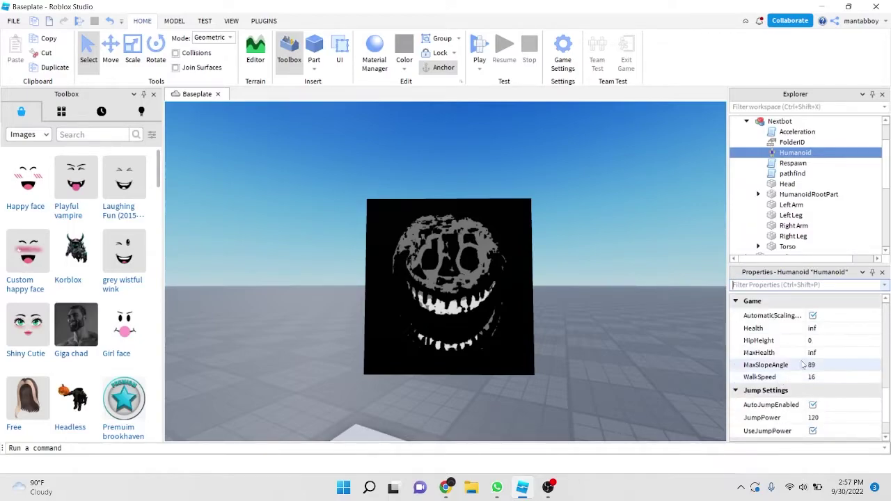
scroll(825, 361, down, 1)
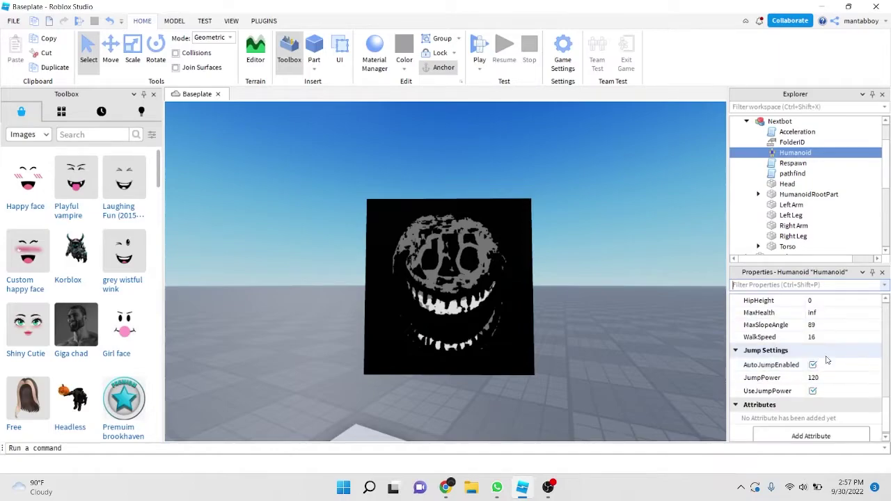
click(820, 380)
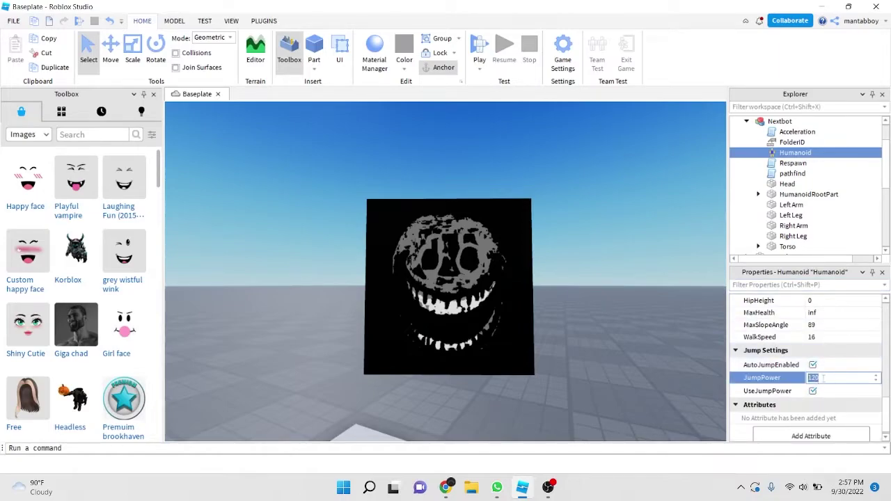
click(830, 337)
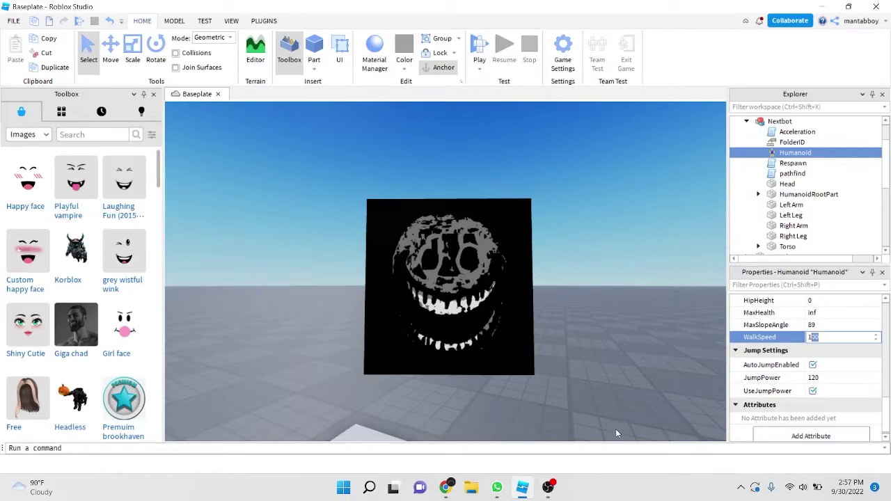
text(80)
- Move the Nextbot across the baseplate, well away from the spawn location
click(611, 356)
right_drag(611, 356, 532, 252)
drag(533, 252, 324, 220)
scroll(323, 221, down, 3)
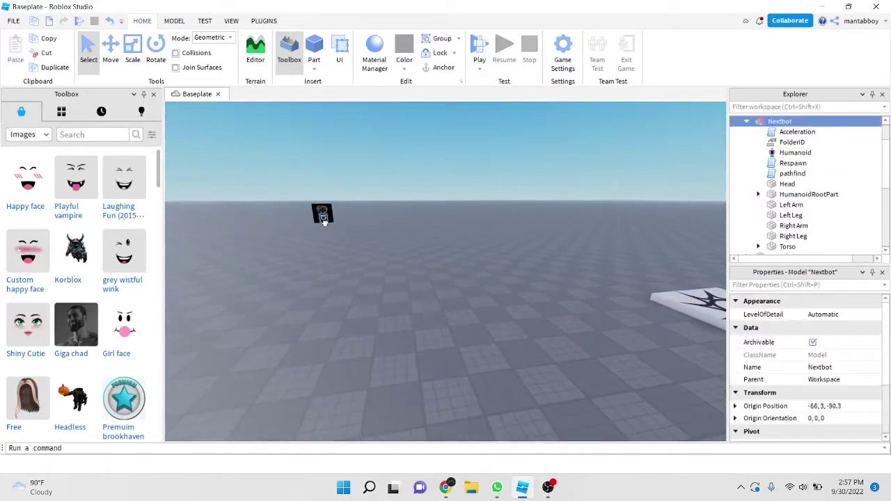
- Play-test the Nextbot's new walking speed by running and jumping with the character, and stop the test
click(479, 46)
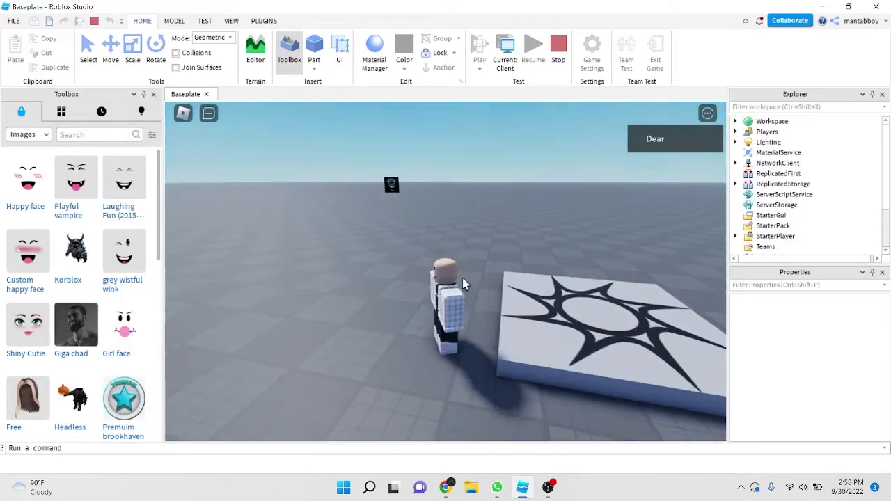
key(s)
right_drag(462, 278, 445, 272)
key(space)
key(s)
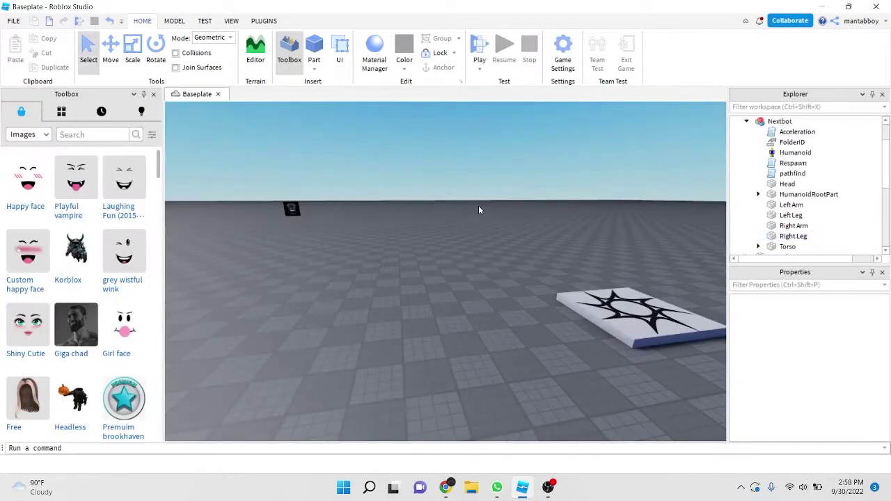
- Move the Nextbot back beside the spawn location, to an origin of about 1.5, 3, -11
right_drag(577, 209, 577, 208)
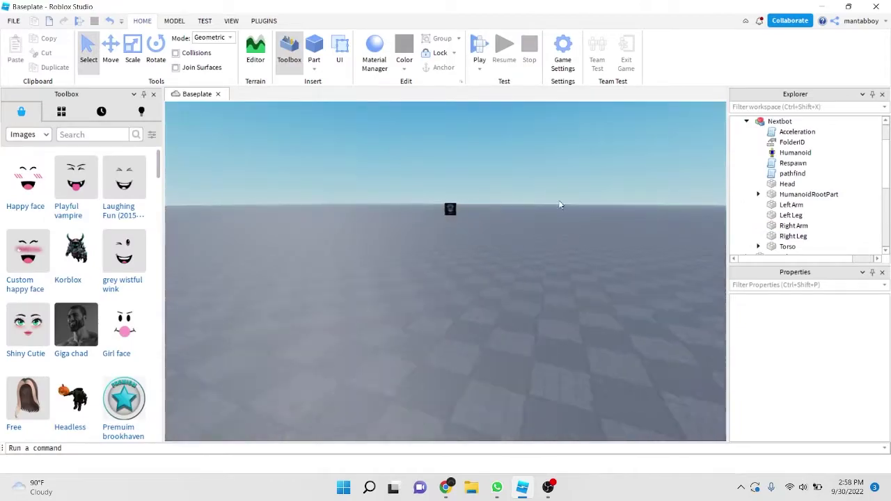
click(442, 211)
key(d)
click(432, 200)
click(435, 211)
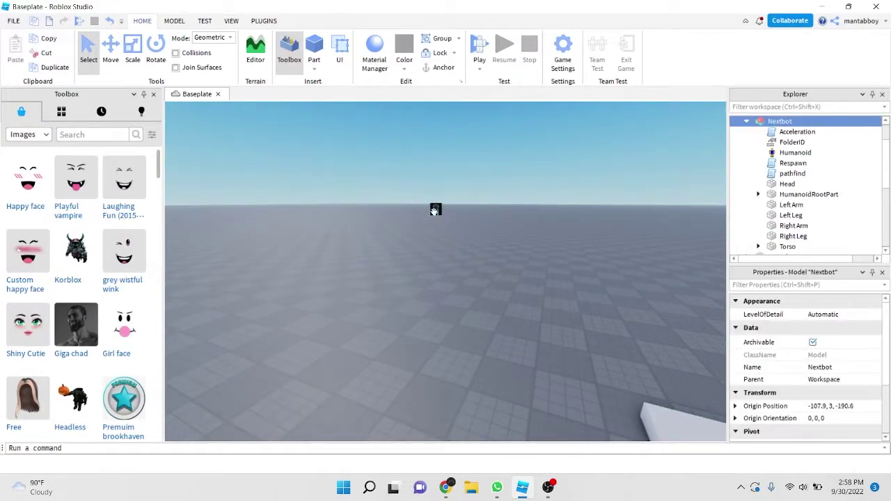
key(f)
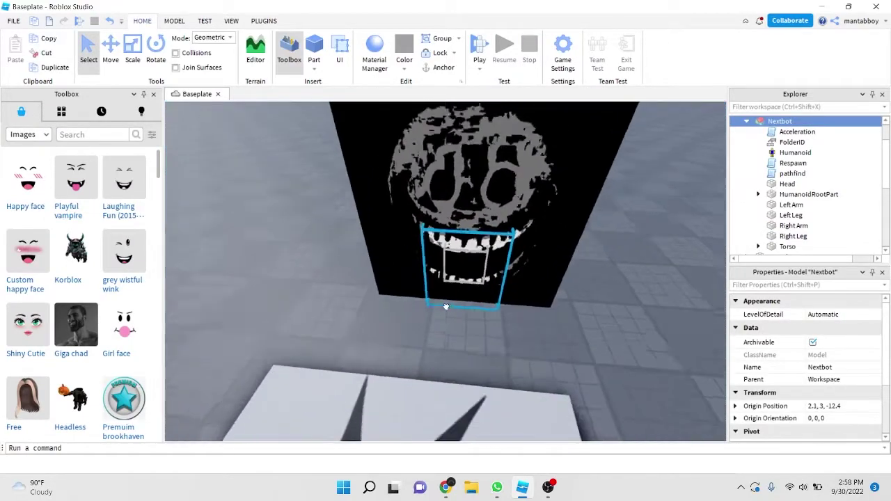
scroll(774, 174, down, 1)
scroll(774, 174, up, 1)
- Set the WalkSpeed of the Nextbot's Humanoid to 15
click(790, 152)
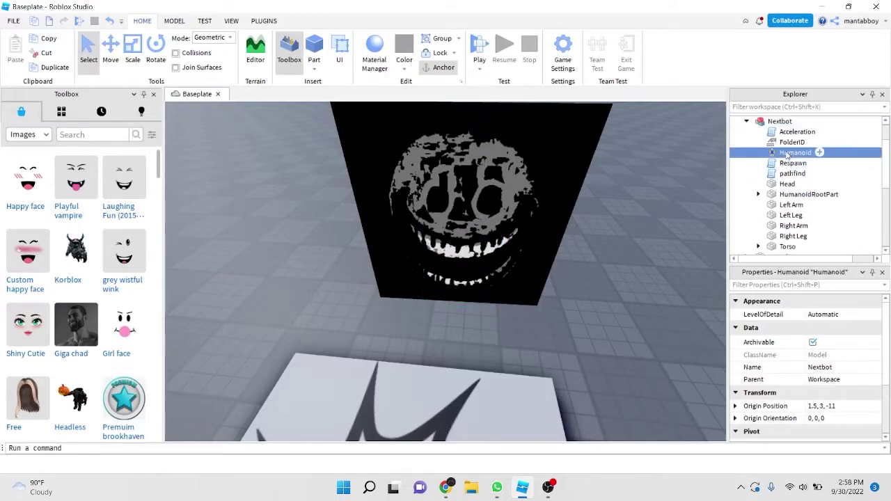
scroll(814, 348, down, 8)
scroll(825, 396, down, 3)
click(819, 332)
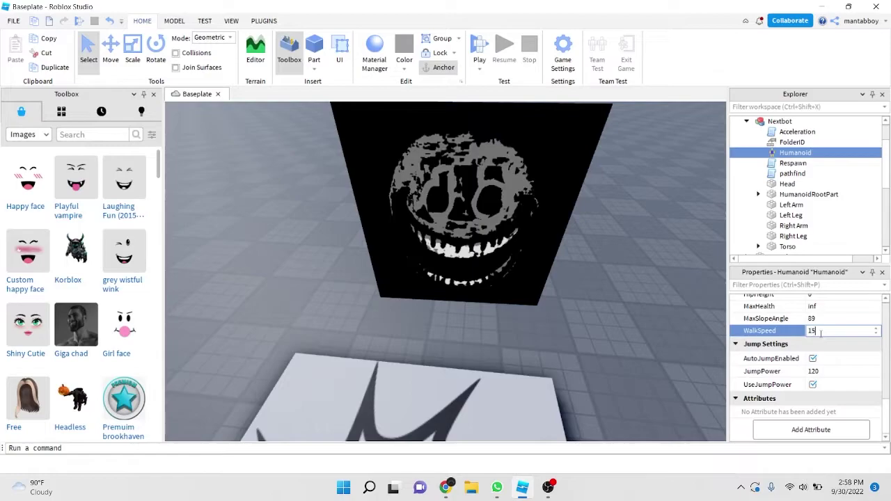
scroll(817, 334, up, 6)
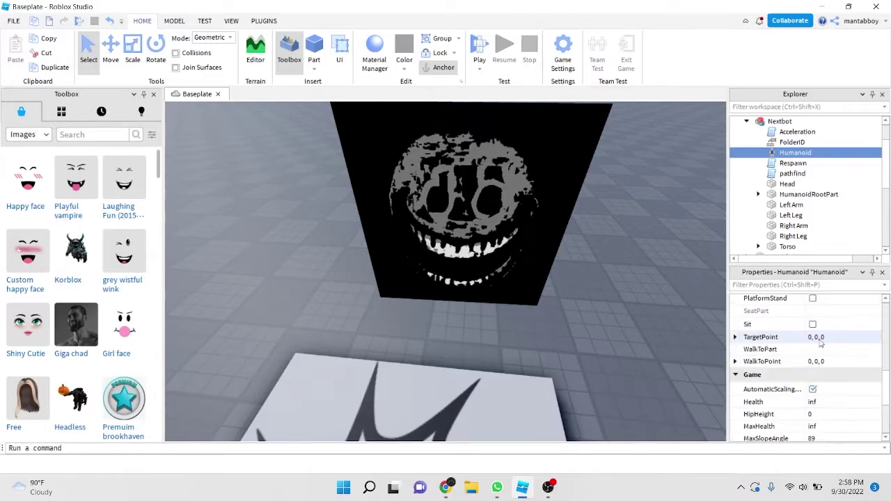
scroll(801, 347, up, 6)
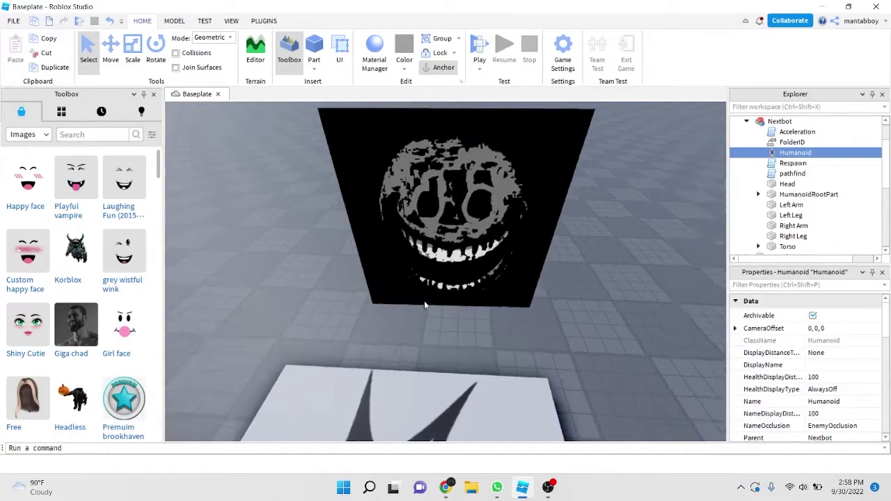
- Clear the selection and collapse the Nextbot model's contents in the object hierarchy
right_drag(423, 301, 600, 345)
scroll(600, 346, down, 3)
click(321, 295)
right_click(540, 306)
right_drag(494, 284, 379, 230)
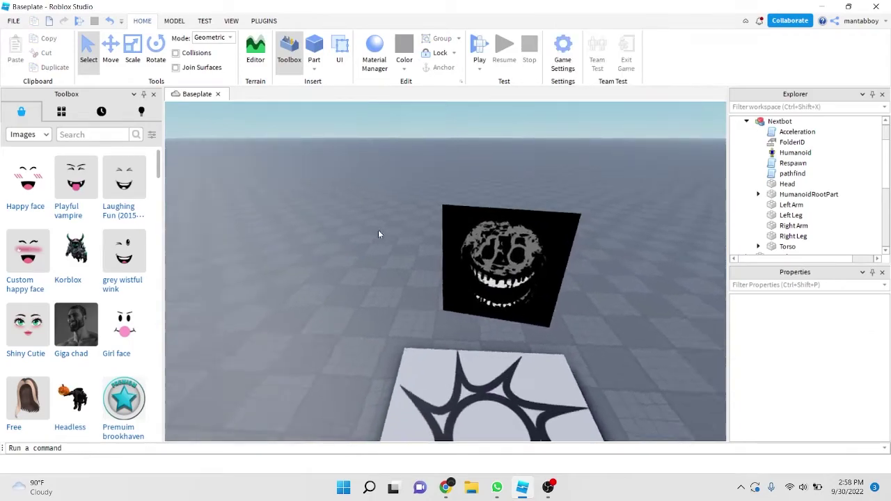
scroll(62, 250, down, 6)
scroll(62, 257, up, 4)
scroll(397, 269, down, 5)
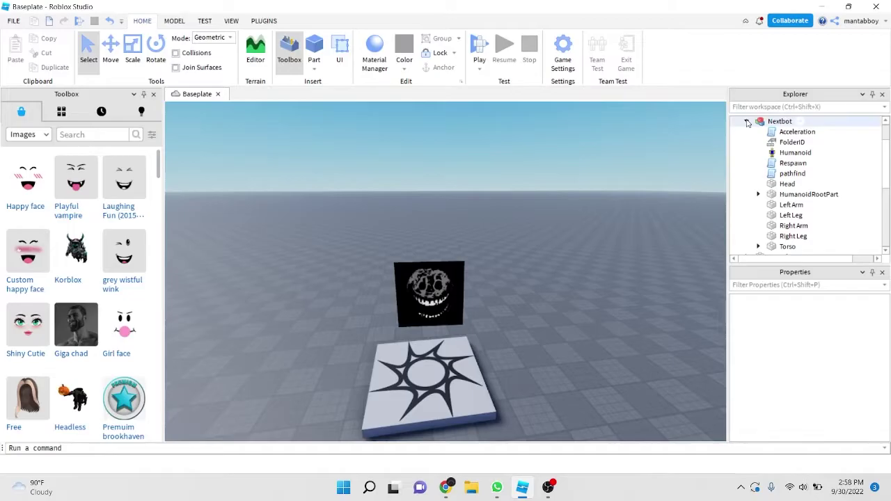
click(747, 122)
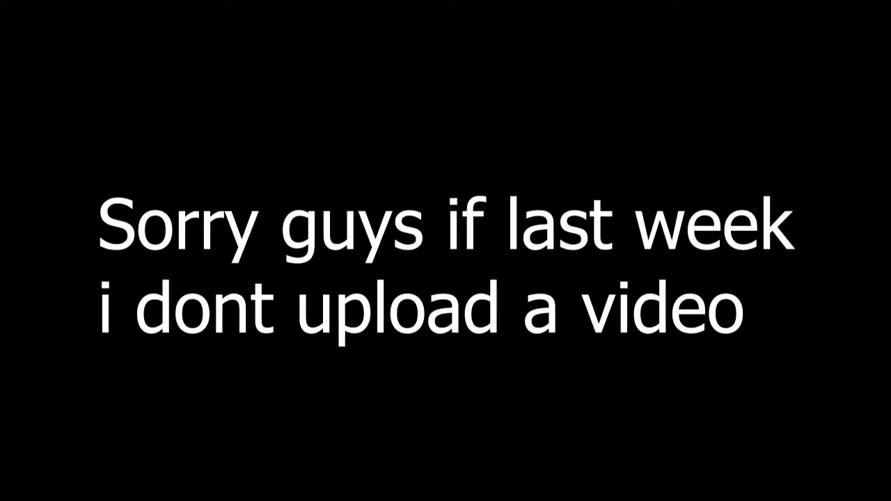